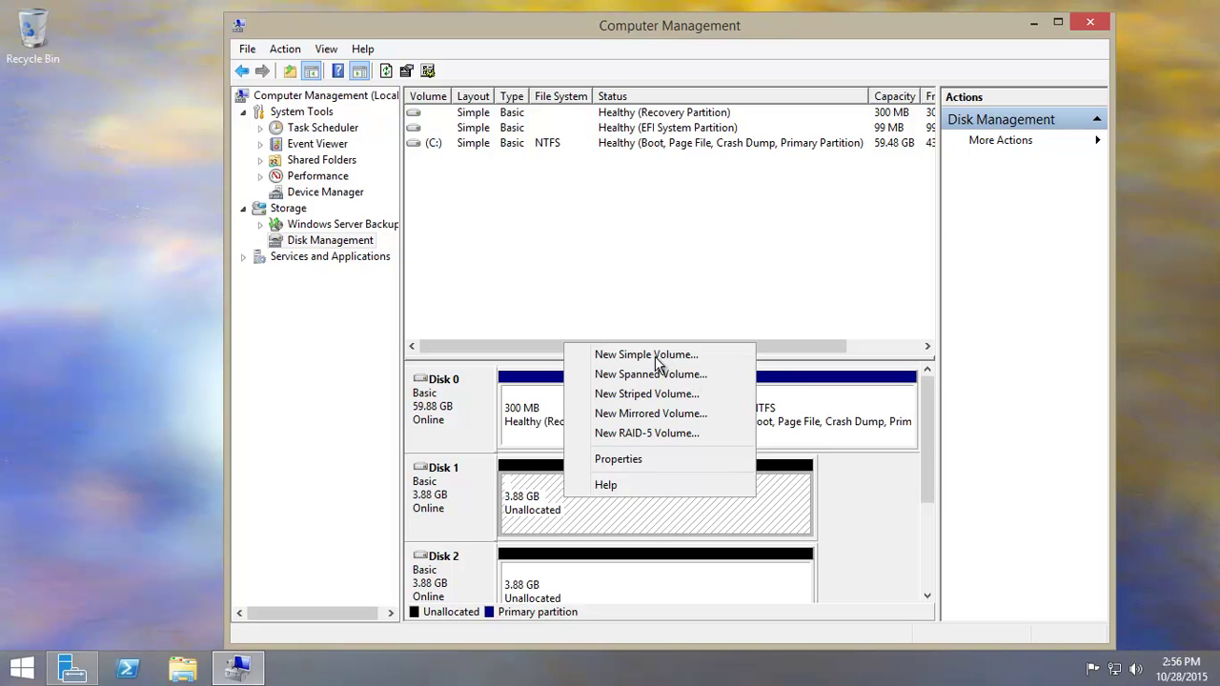
# Try a first RAID-5 volume setup from Disk 1's free space and abandon it.
pyautogui.click(532, 509)
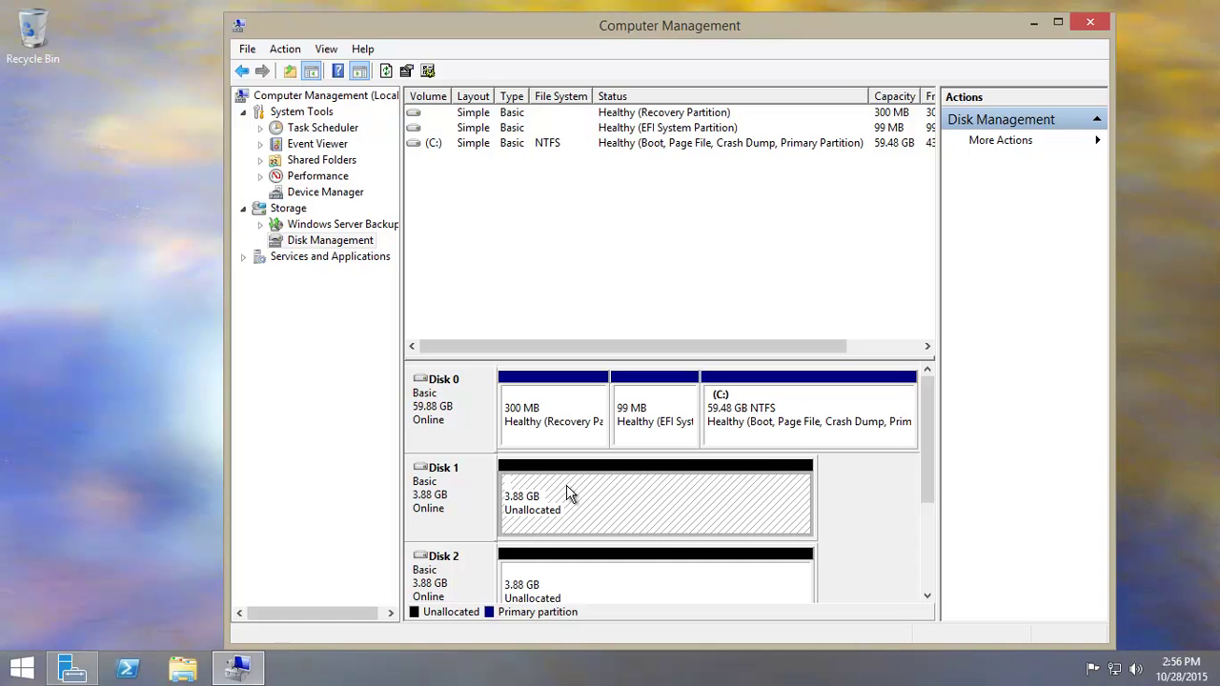
pyautogui.rightClick(568, 489)
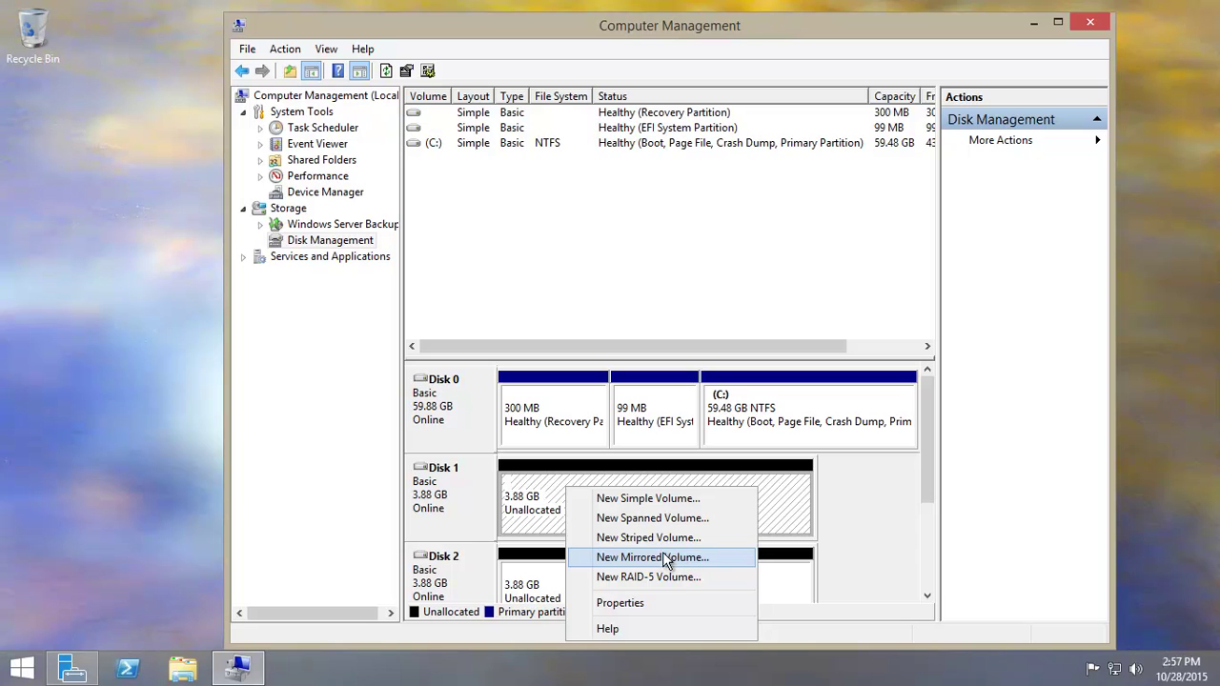
pyautogui.click(525, 515)
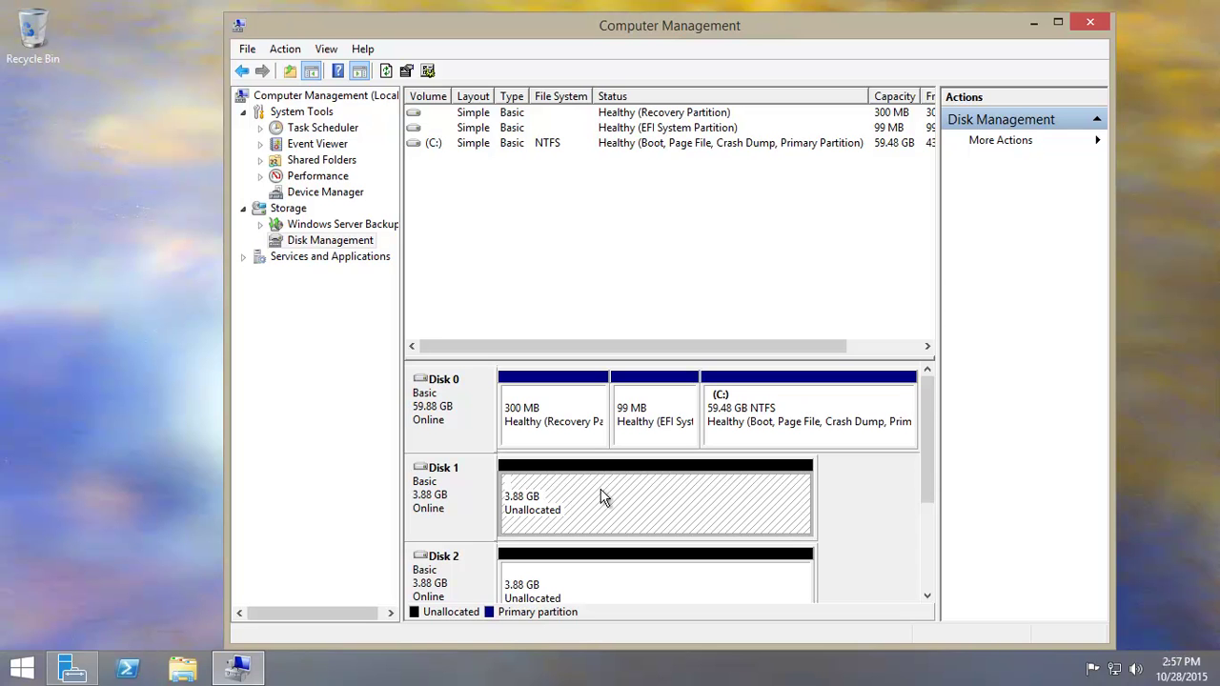
pyautogui.click(587, 592)
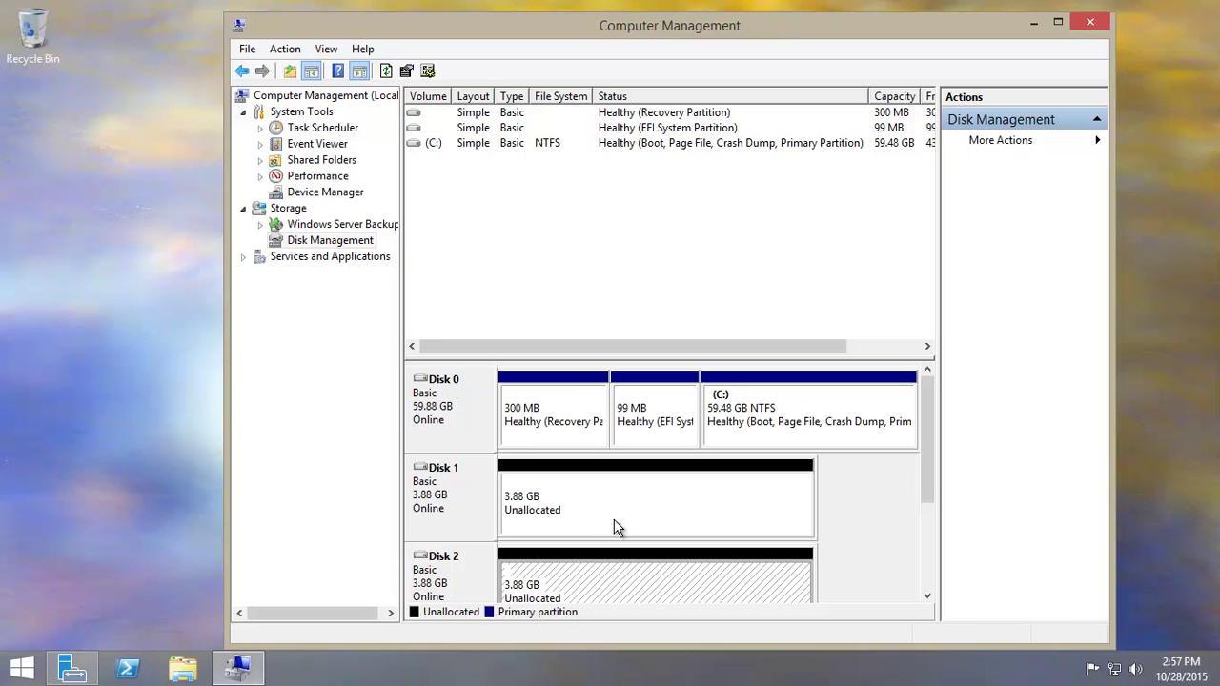
pyautogui.rightClick(611, 505)
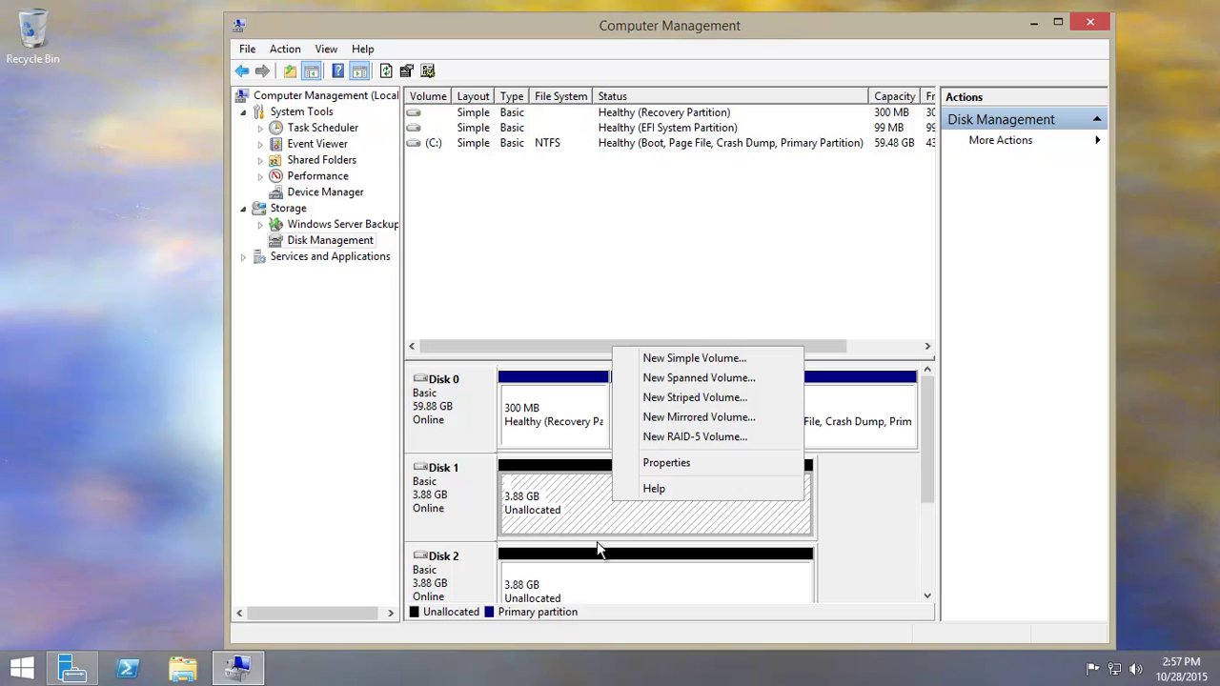
pyautogui.click(715, 441)
pyautogui.click(826, 446)
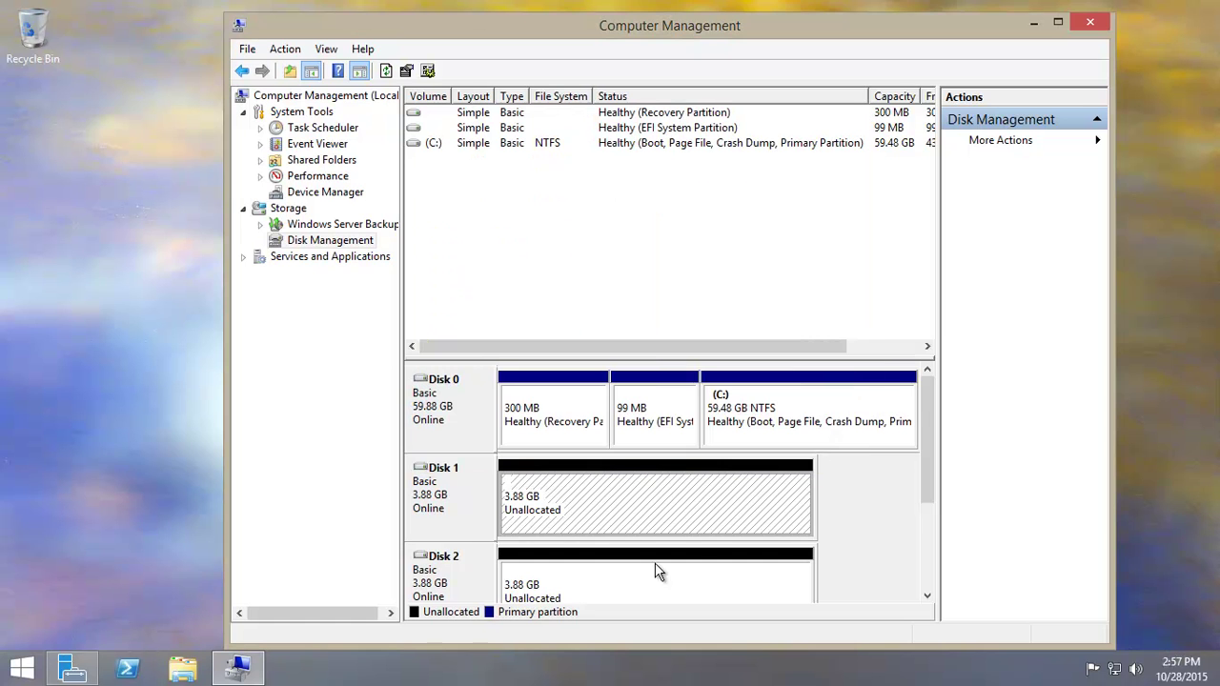
pyautogui.click(928, 535)
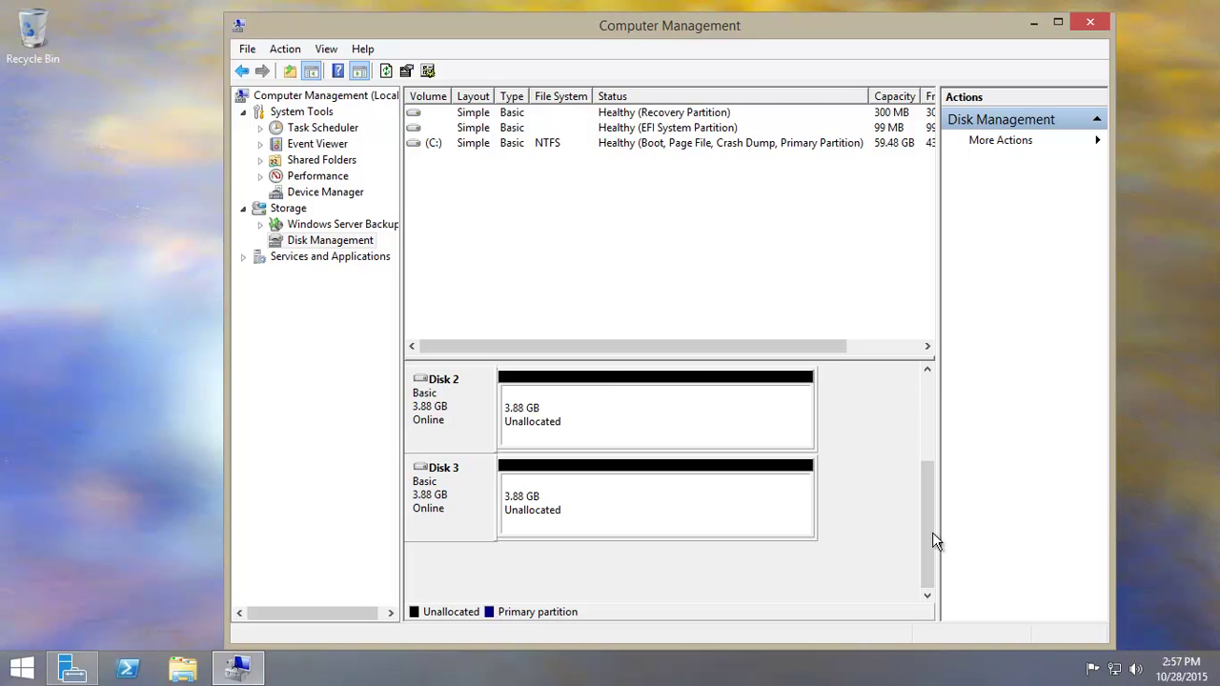
pyautogui.moveTo(937, 537); pyautogui.dragTo(930, 440)
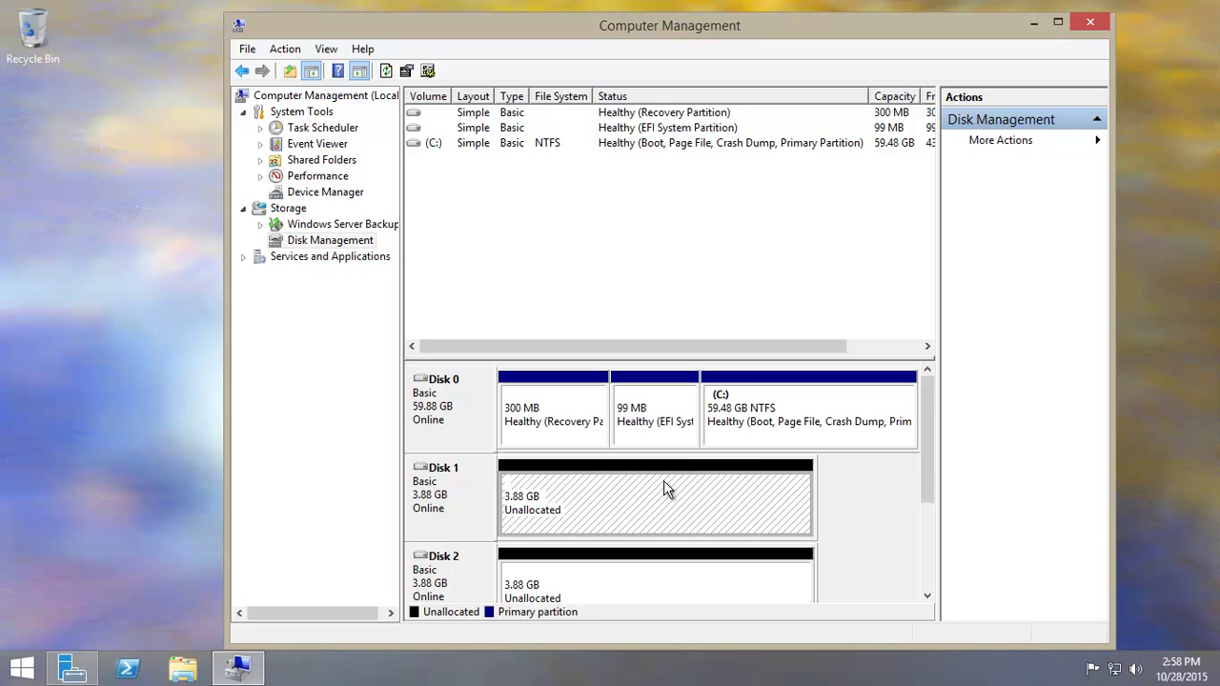
# Start the New RAID-5 Volume wizard from Disk 1's unallocated space.
pyautogui.rightClick(649, 506)
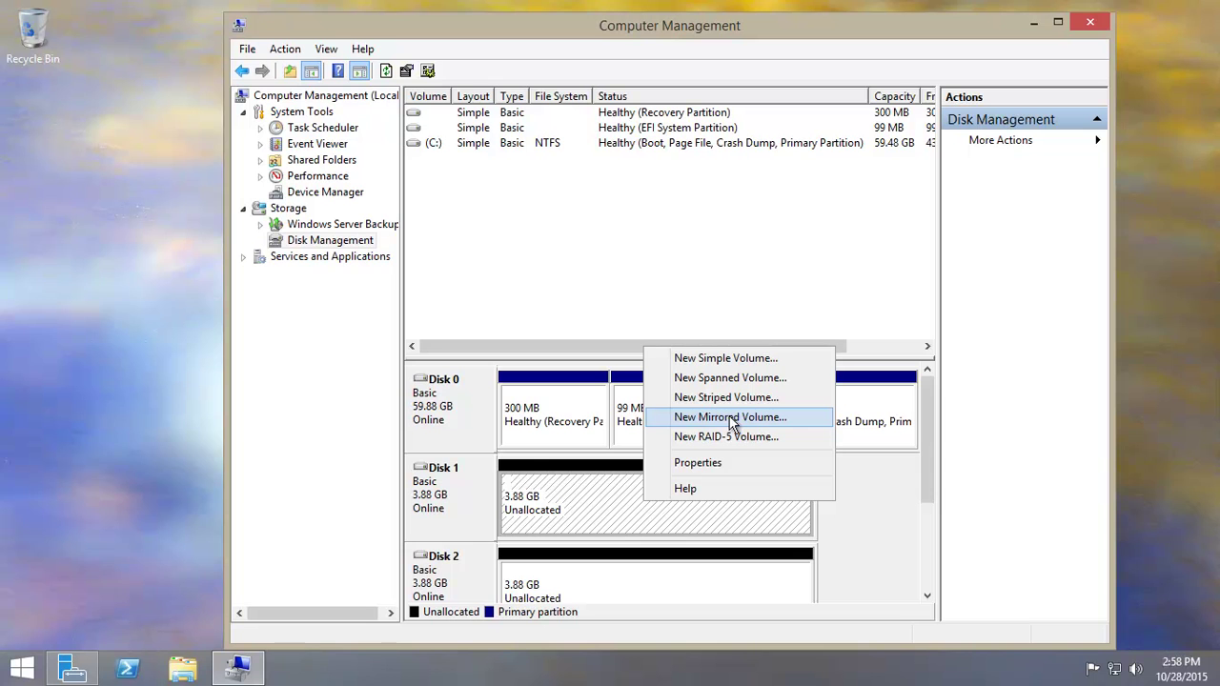
pyautogui.click(585, 510)
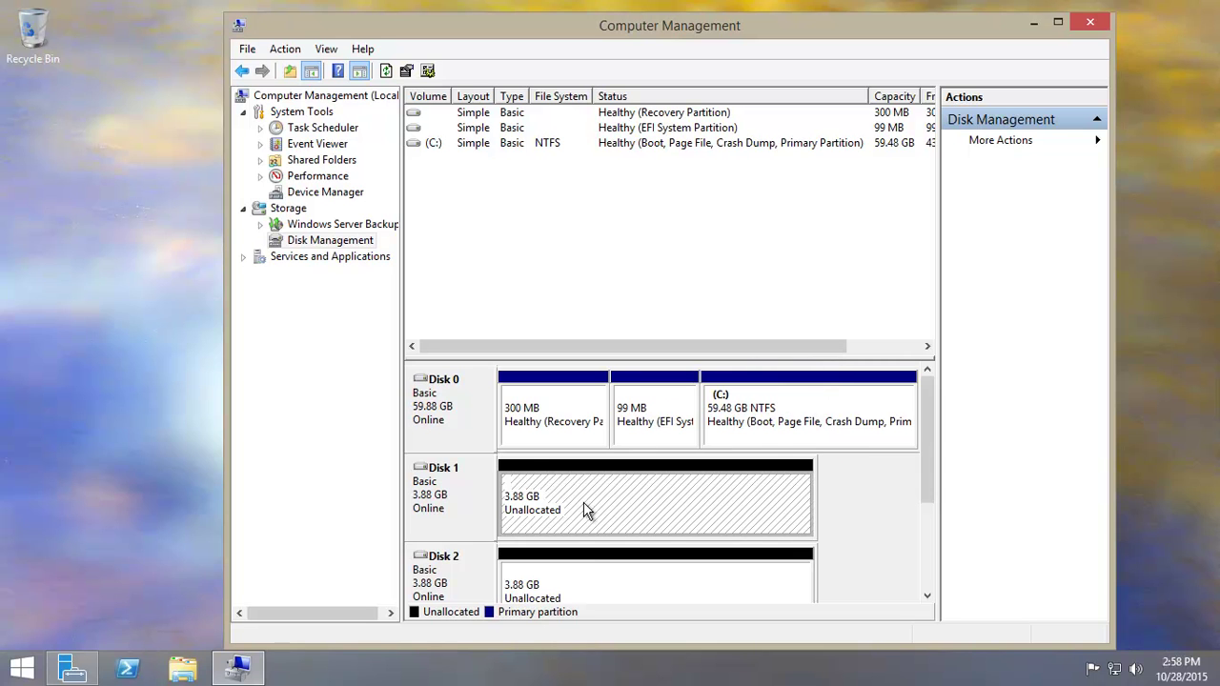
pyautogui.rightClick(624, 515)
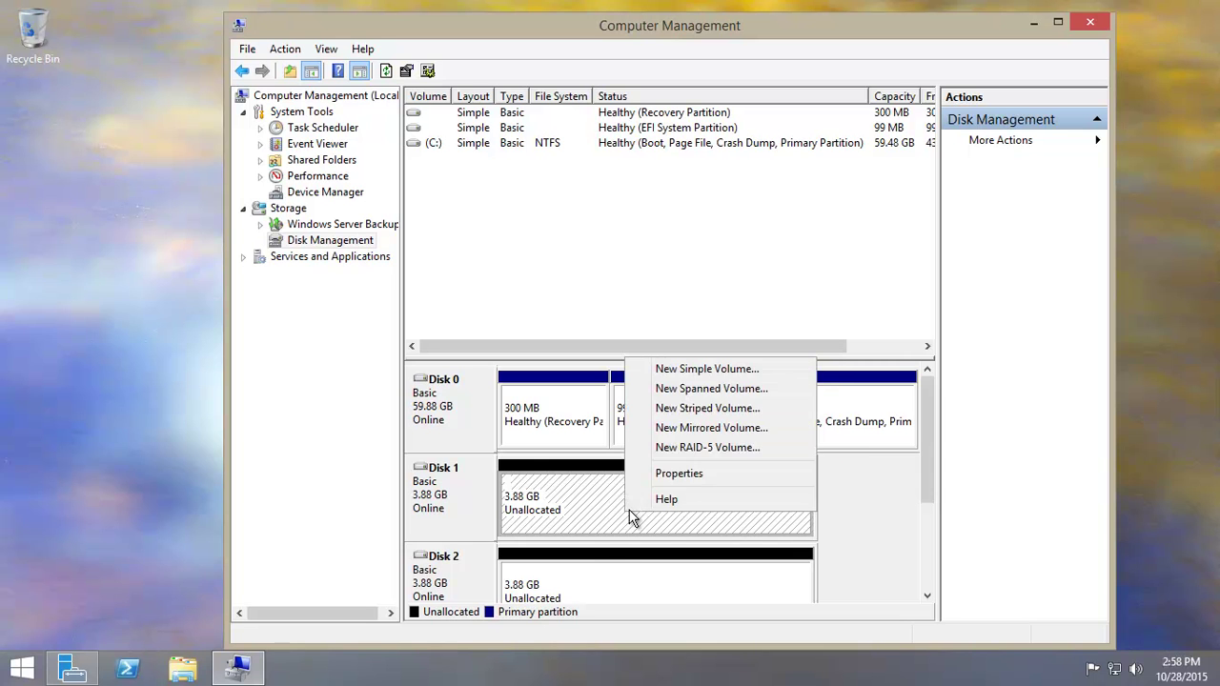
pyautogui.click(719, 447)
pyautogui.click(750, 448)
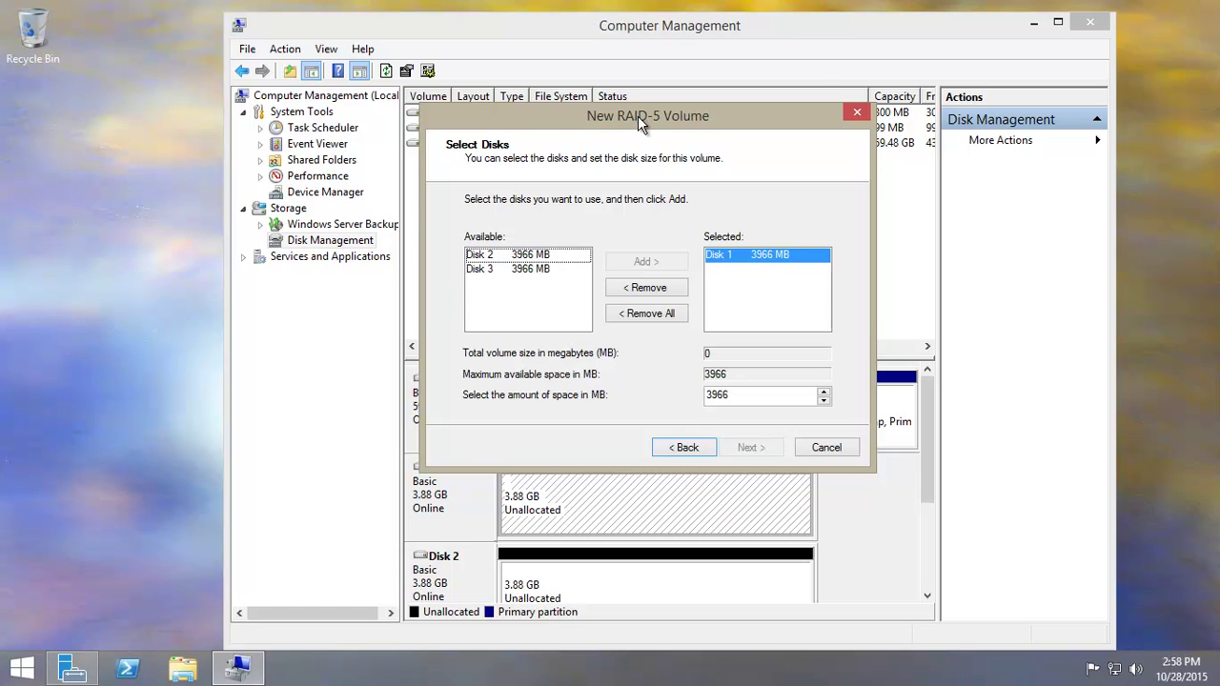
# Add Disk 2 and Disk 3 alongside Disk 1, keeping 3966 MB each.
pyautogui.click(515, 256)
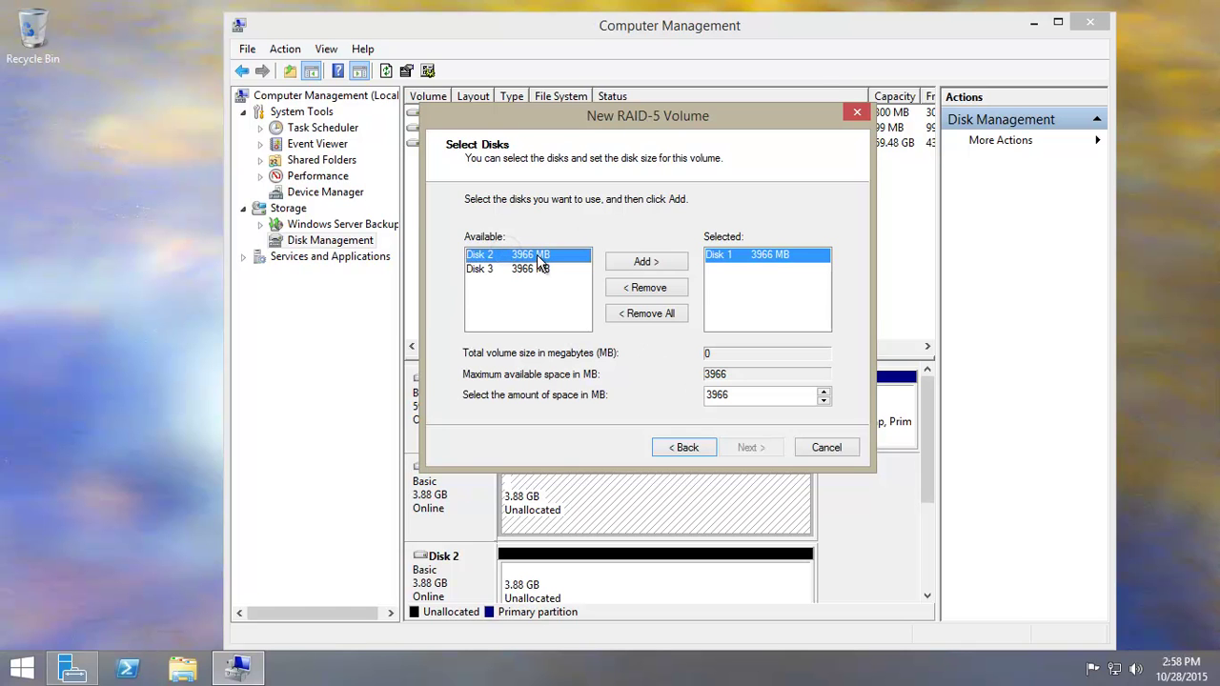
pyautogui.click(635, 267)
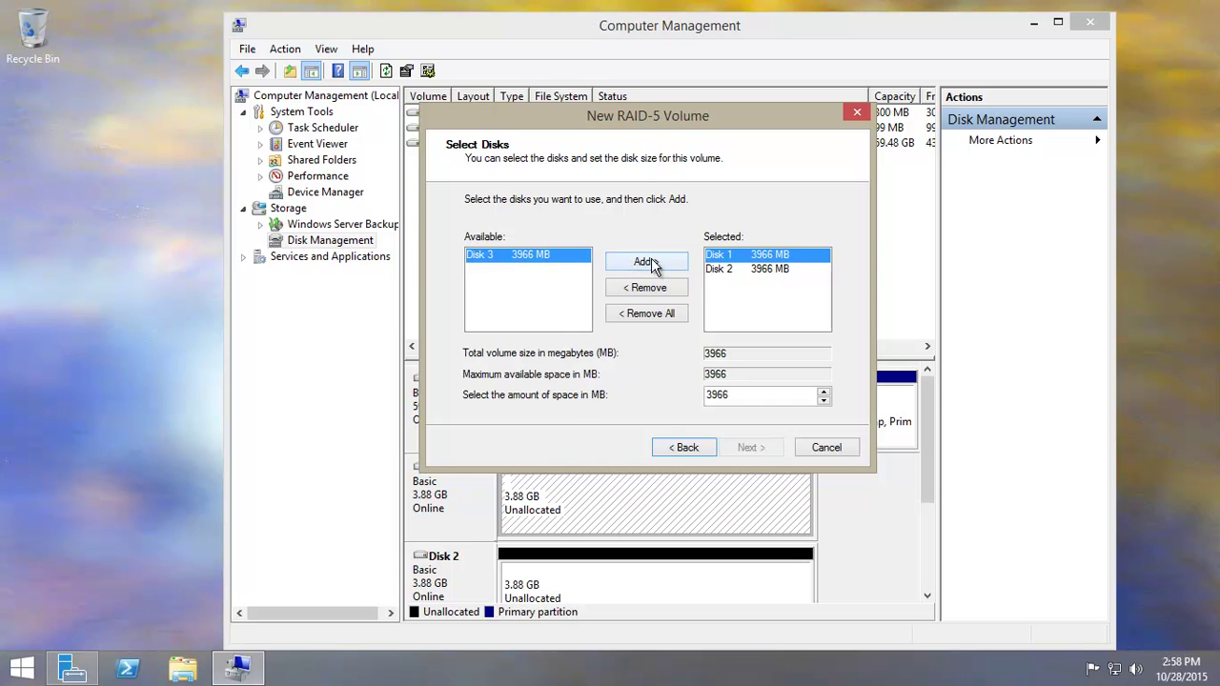
pyautogui.click(648, 262)
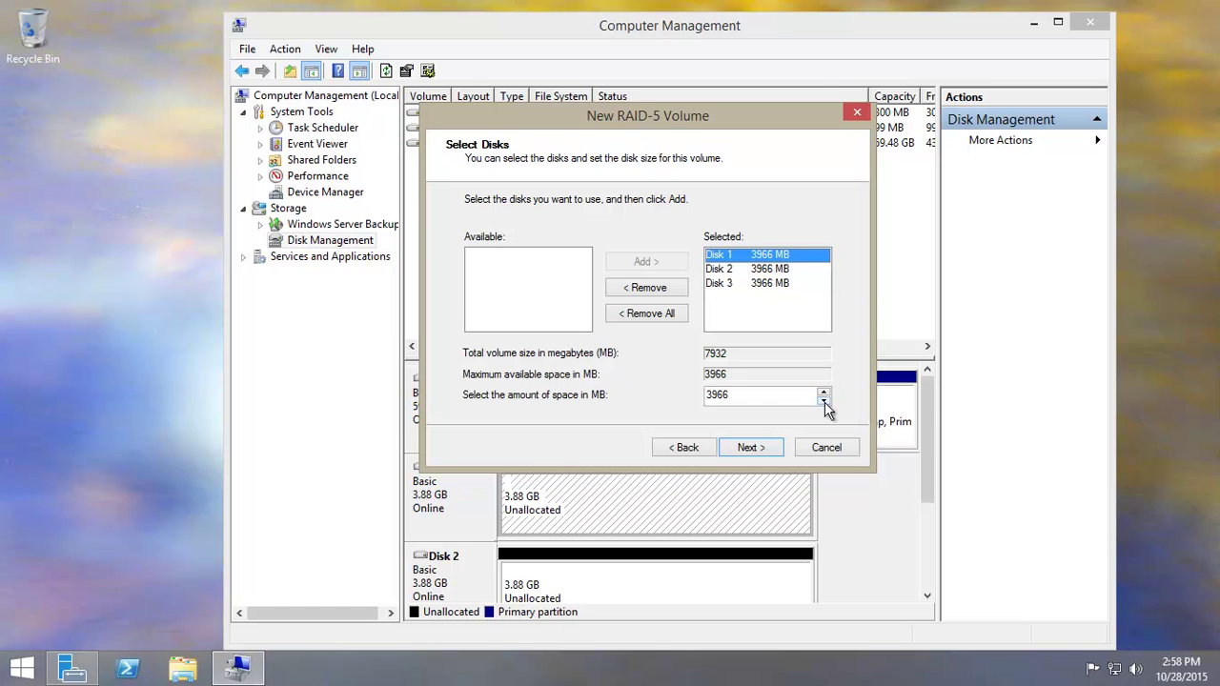
pyautogui.click(762, 270)
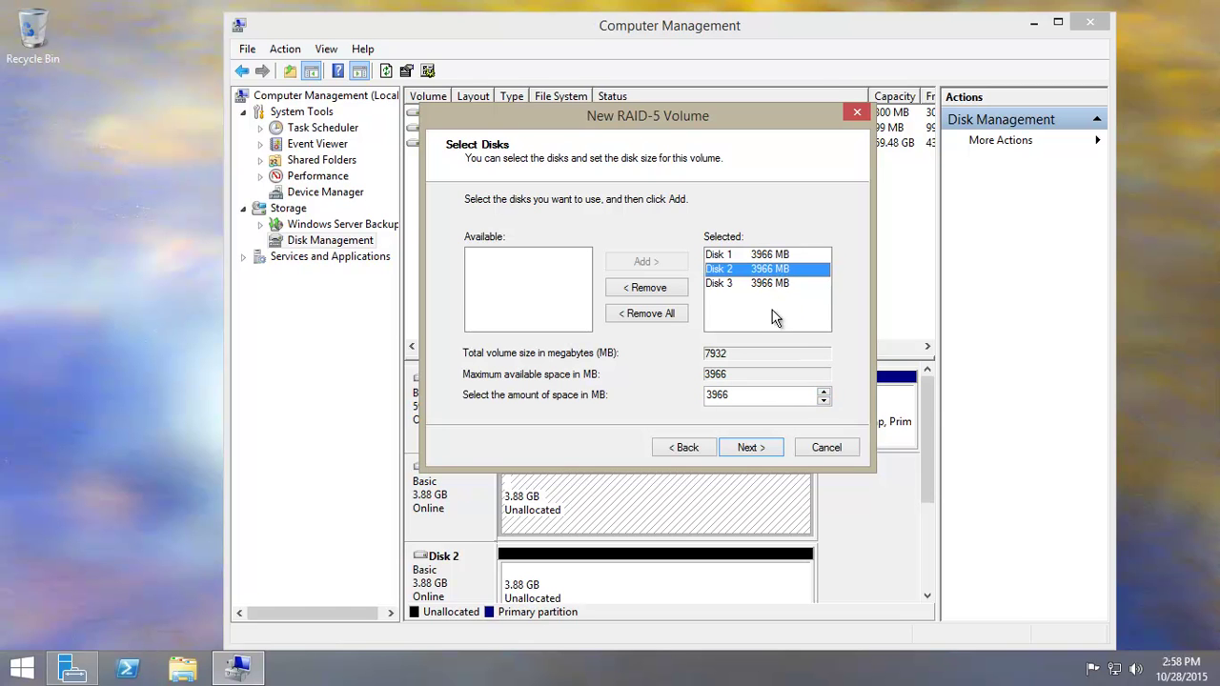
pyautogui.click(763, 255)
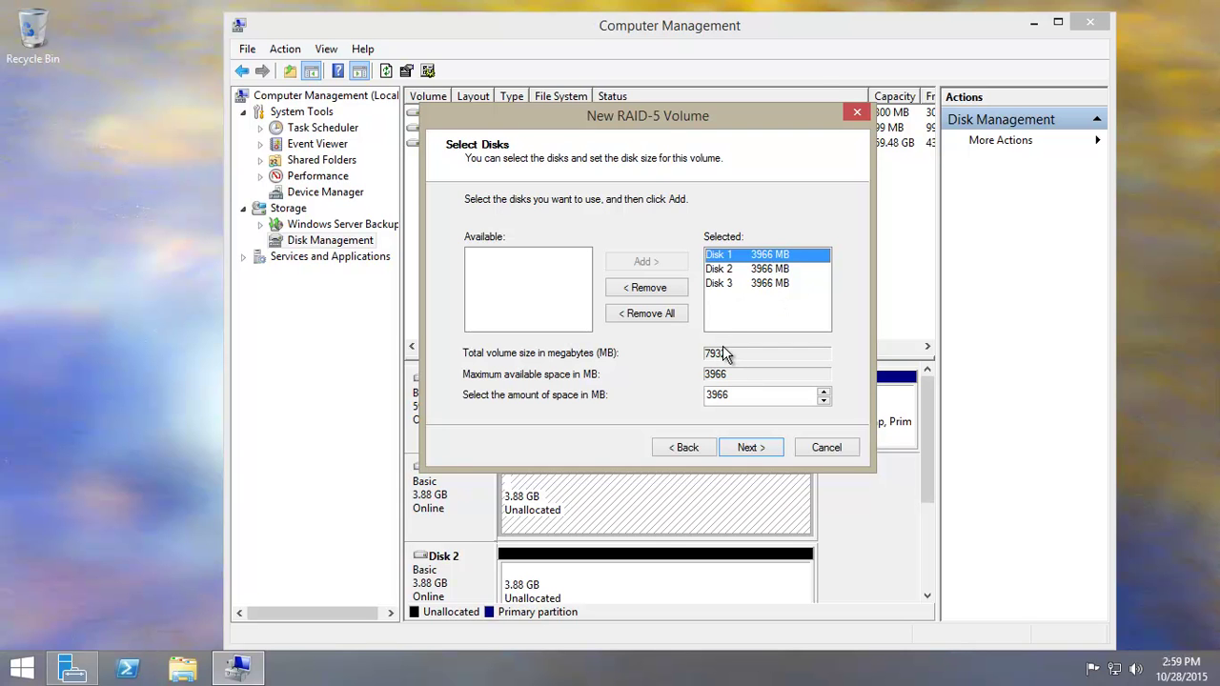
pyautogui.click(752, 448)
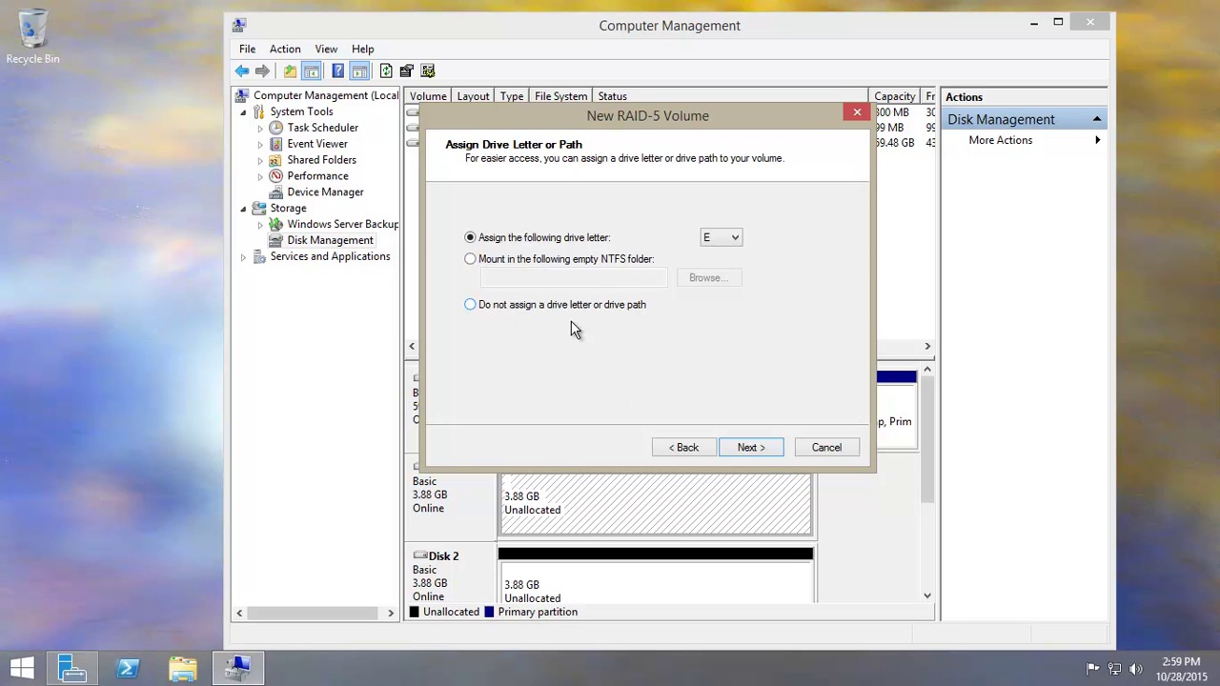
# Keep E as the drive letter for the new RAID-5 volume.
pyautogui.click(749, 447)
pyautogui.click(748, 450)
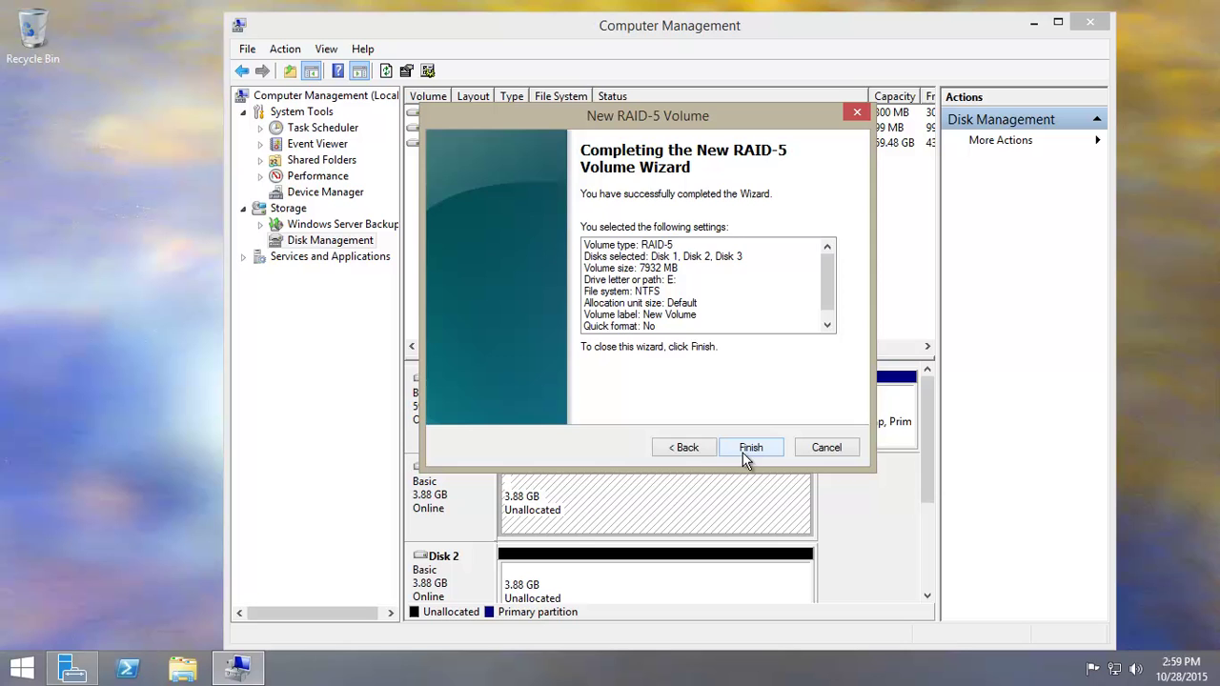
pyautogui.click(694, 448)
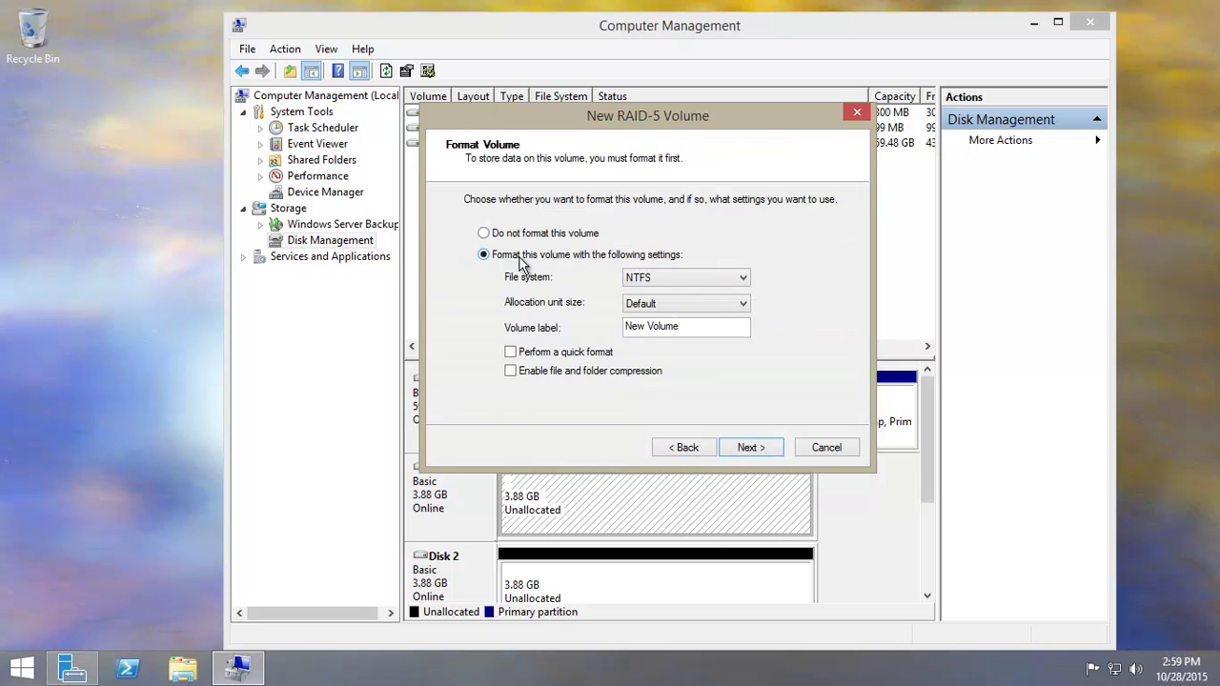
# Format as NTFS with default allocation size, label Raid5, and quick format enabled.
pyautogui.click(728, 277)
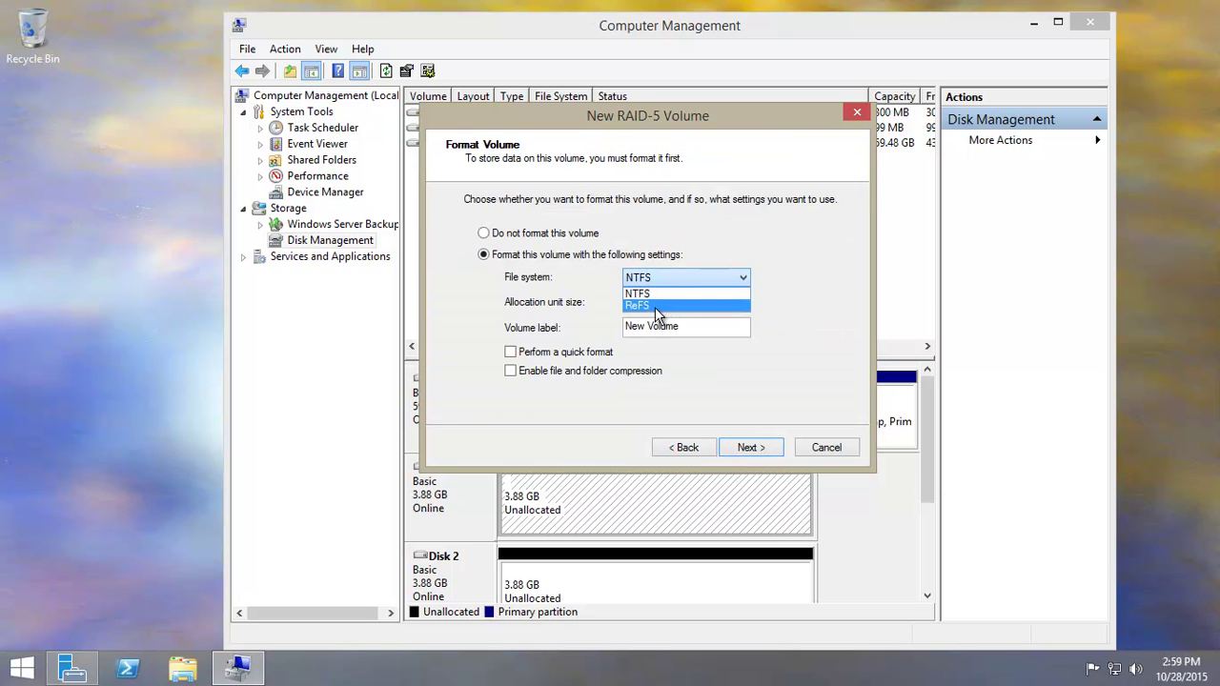
pyautogui.click(768, 306)
pyautogui.click(723, 303)
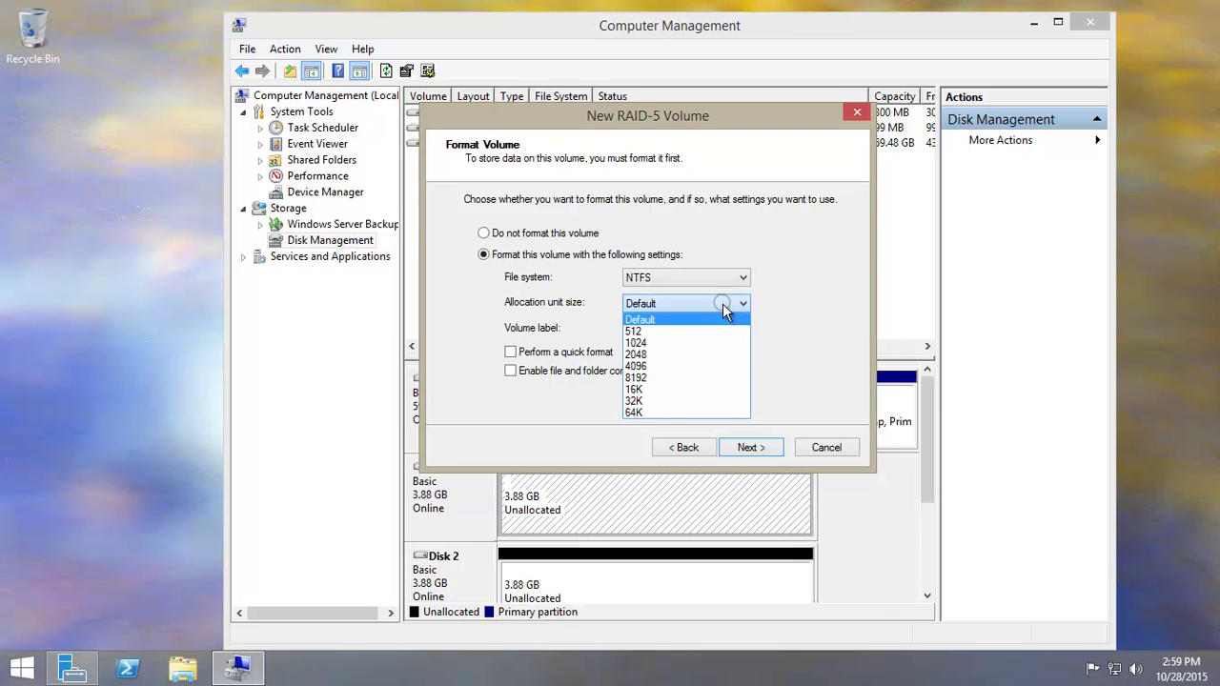
pyautogui.click(853, 314)
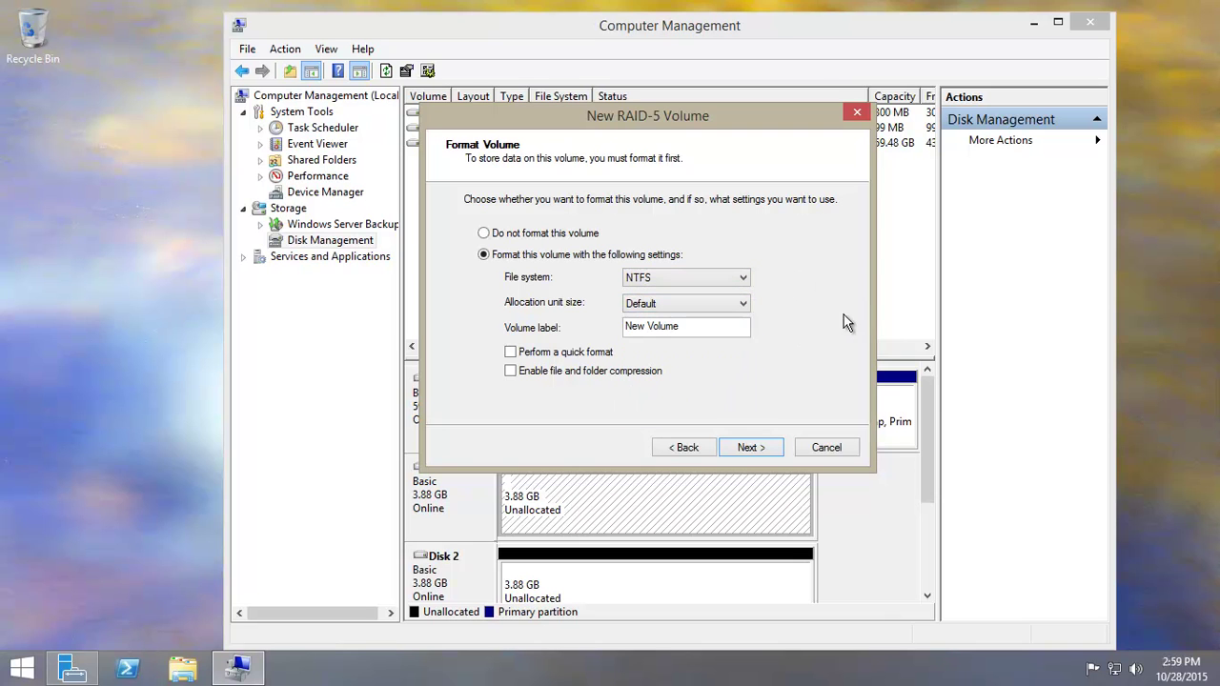
pyautogui.moveTo(687, 328); pyautogui.dragTo(610, 324)
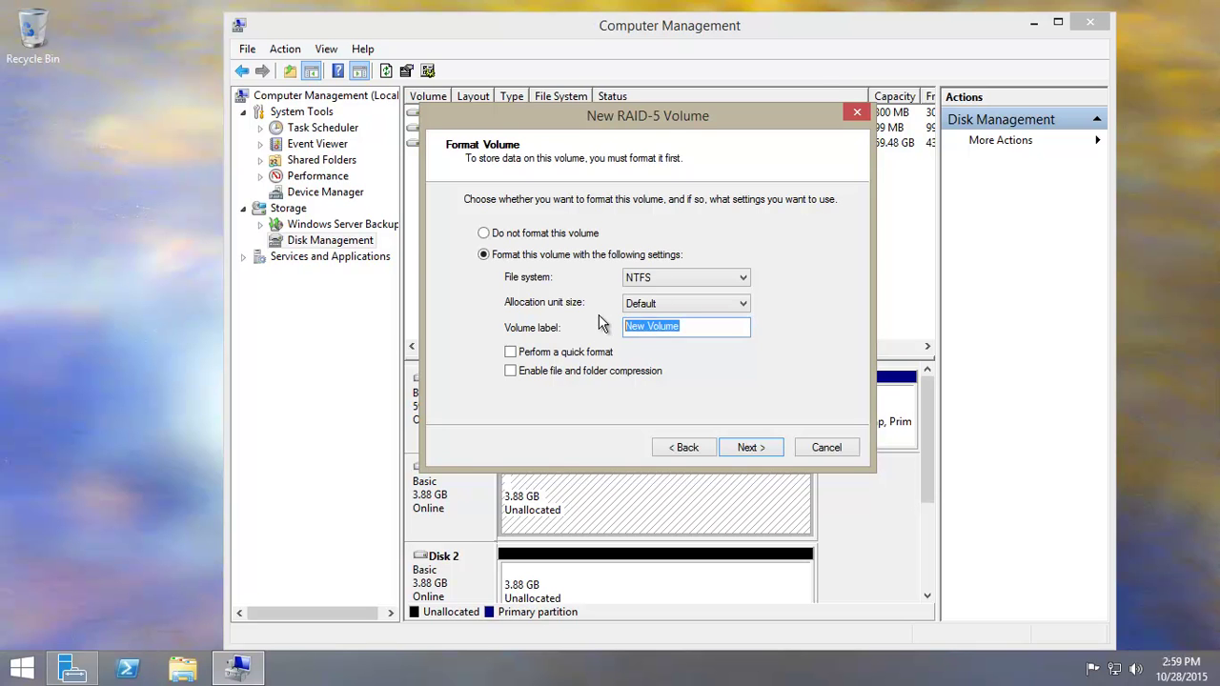
pyautogui.write('Raid5')
pyautogui.click(512, 353)
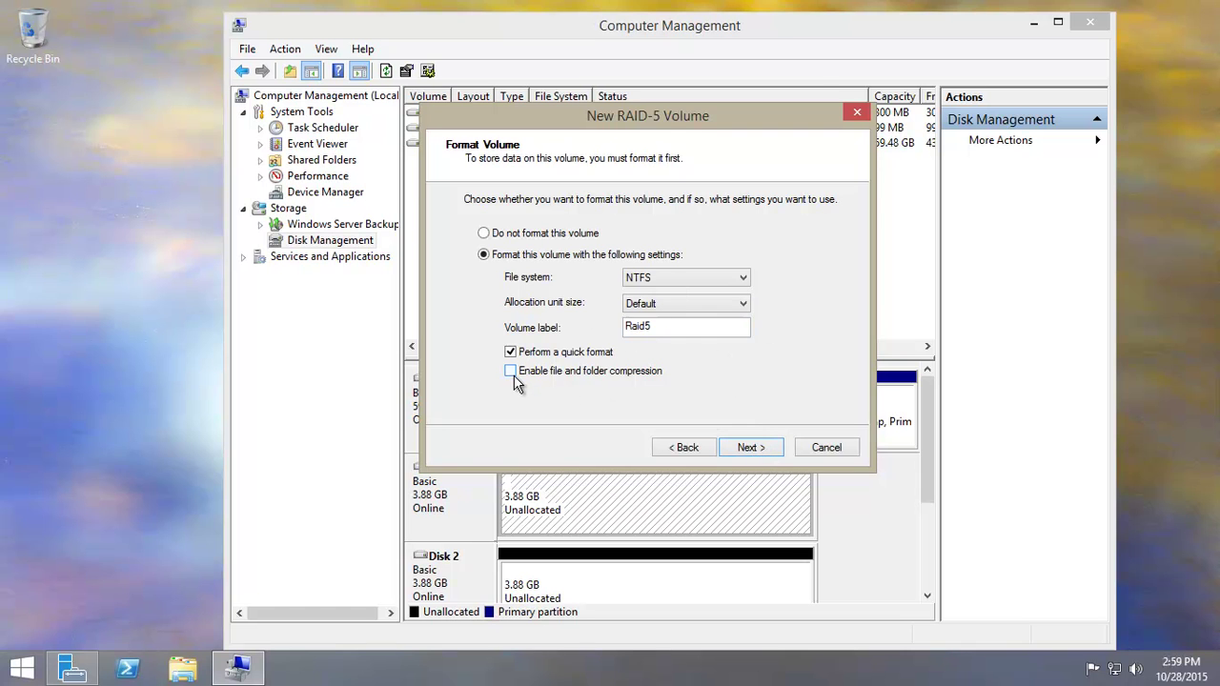
# Finish the wizard, accept converting the disks to dynamic, and switch to Server Manager.
pyautogui.click(749, 448)
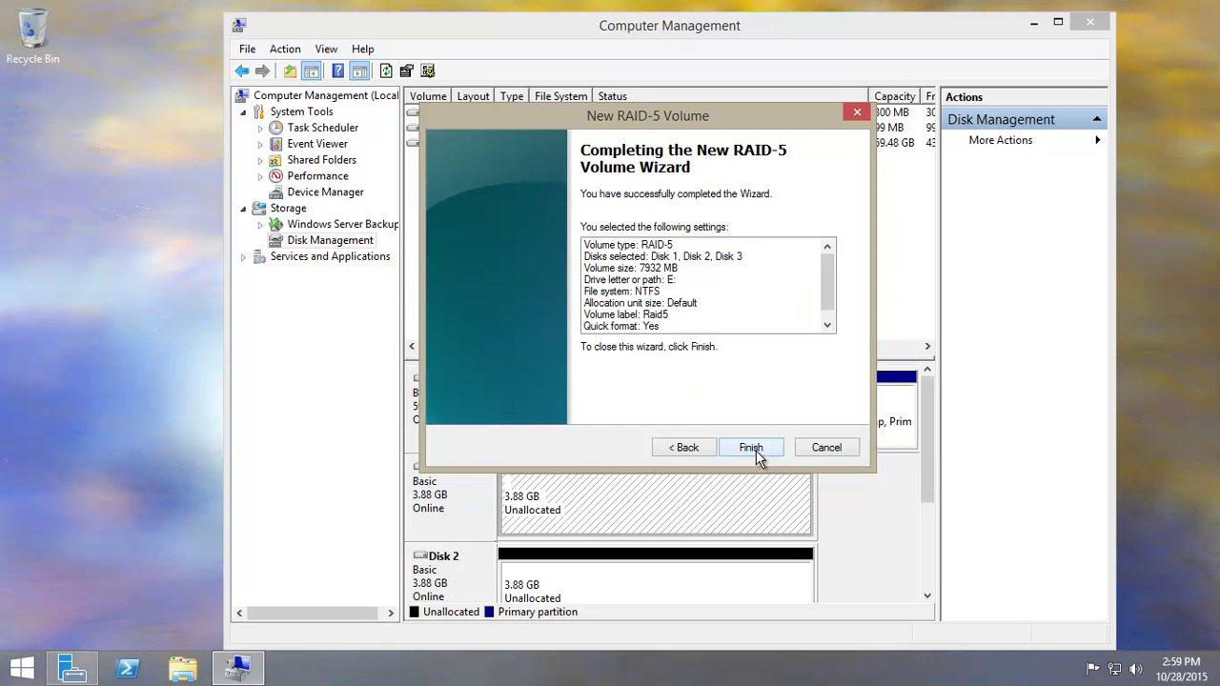
pyautogui.click(755, 451)
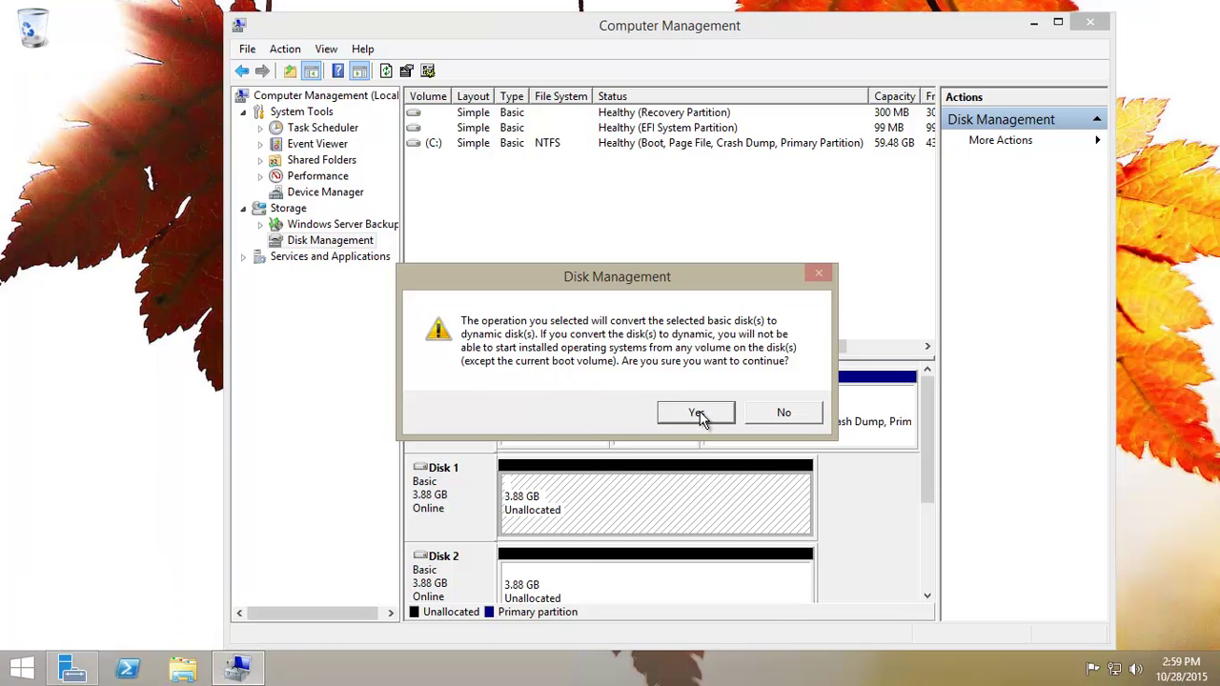
pyautogui.click(697, 416)
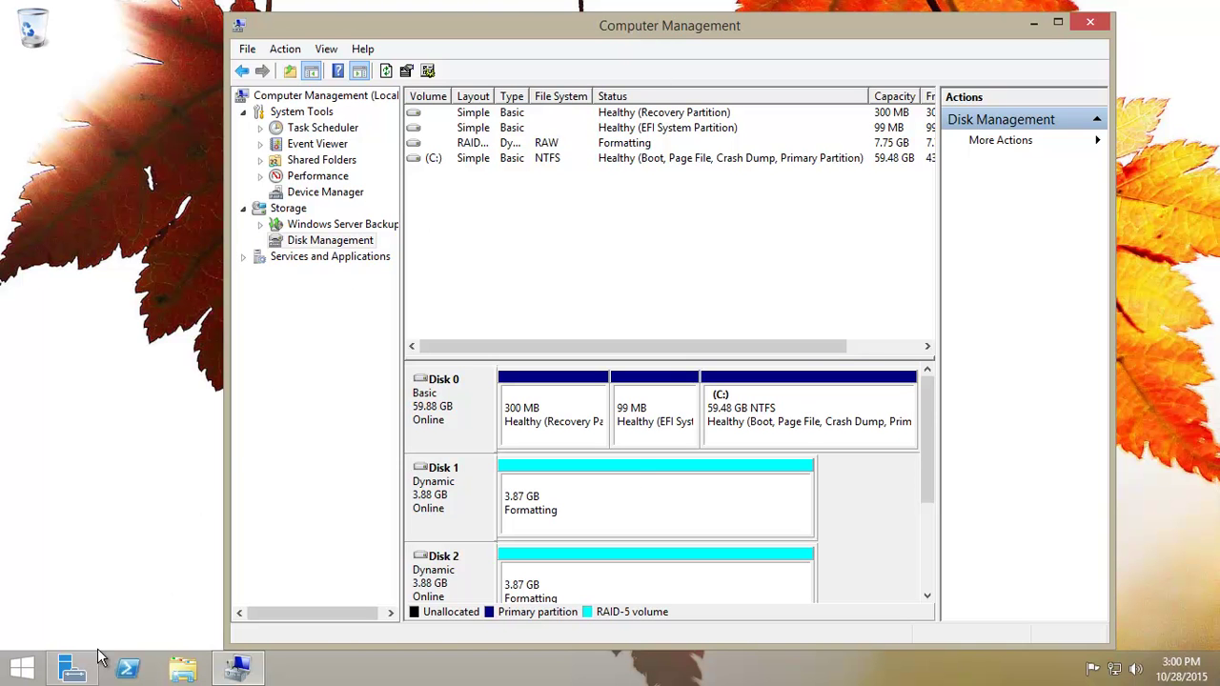
pyautogui.click(73, 672)
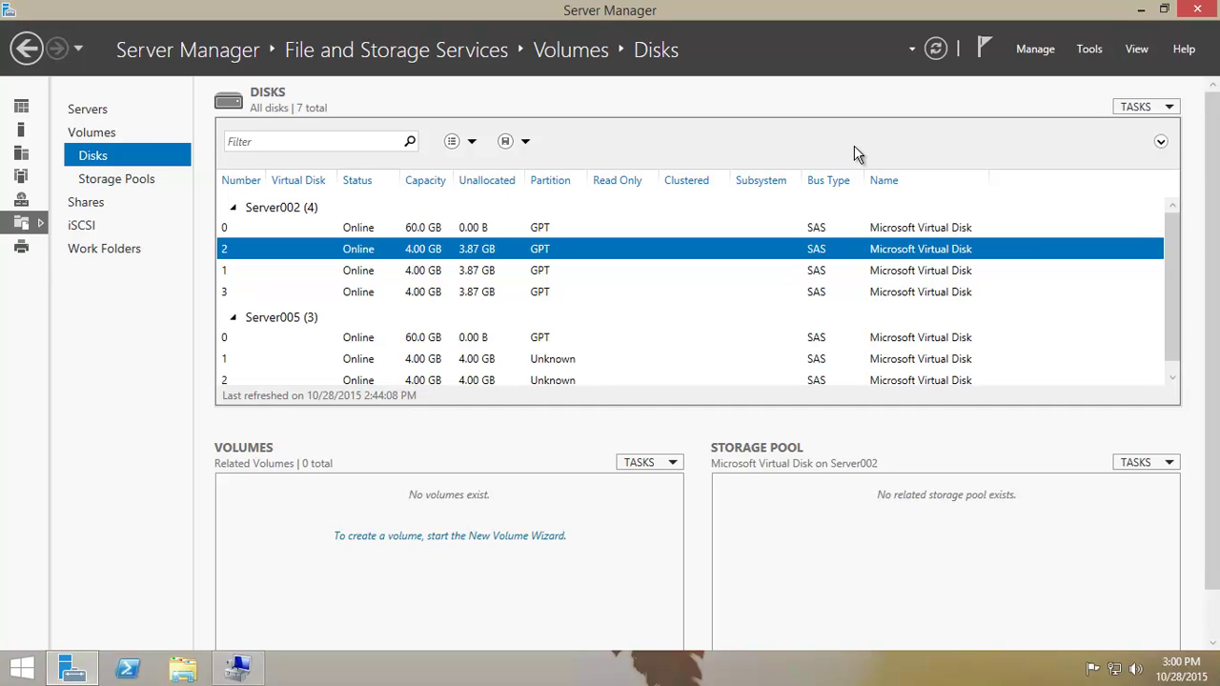
pyautogui.click(1092, 52)
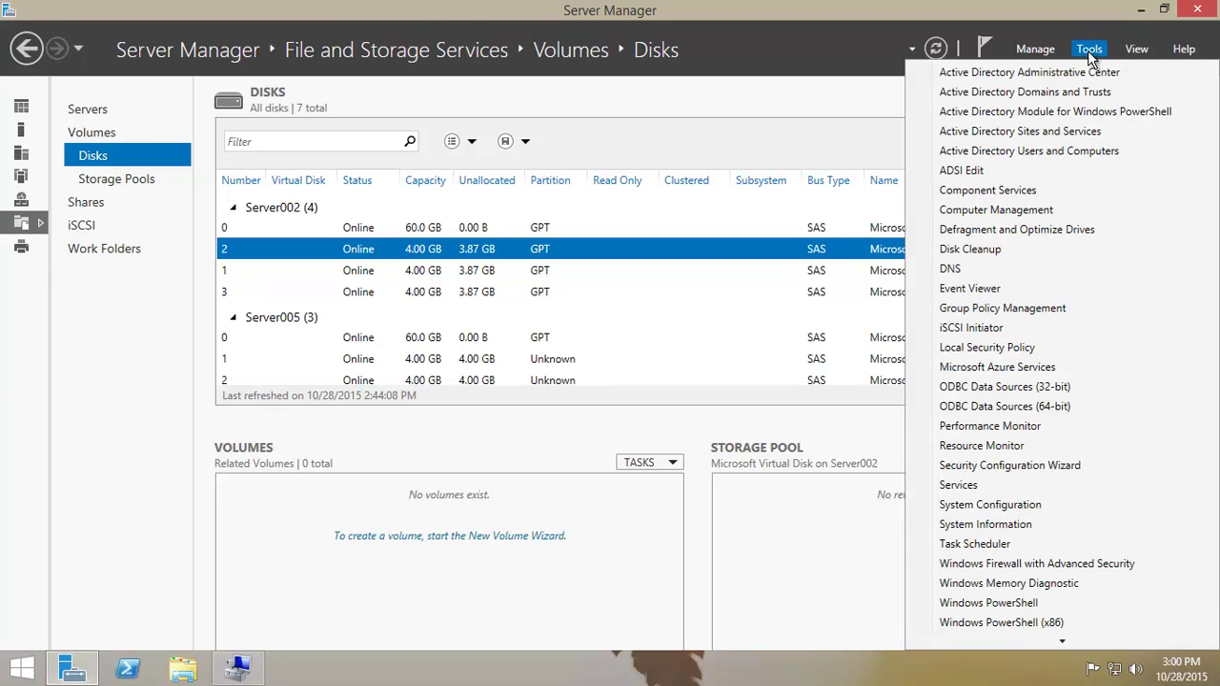
pyautogui.click(1006, 212)
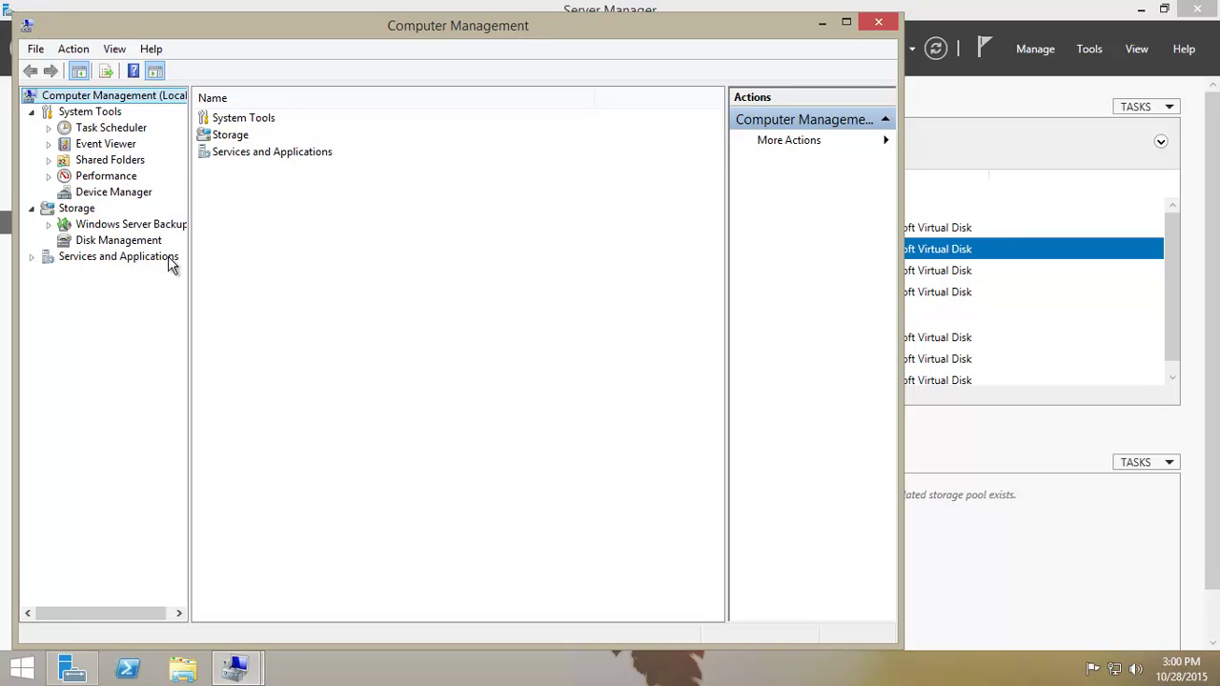
pyautogui.click(147, 243)
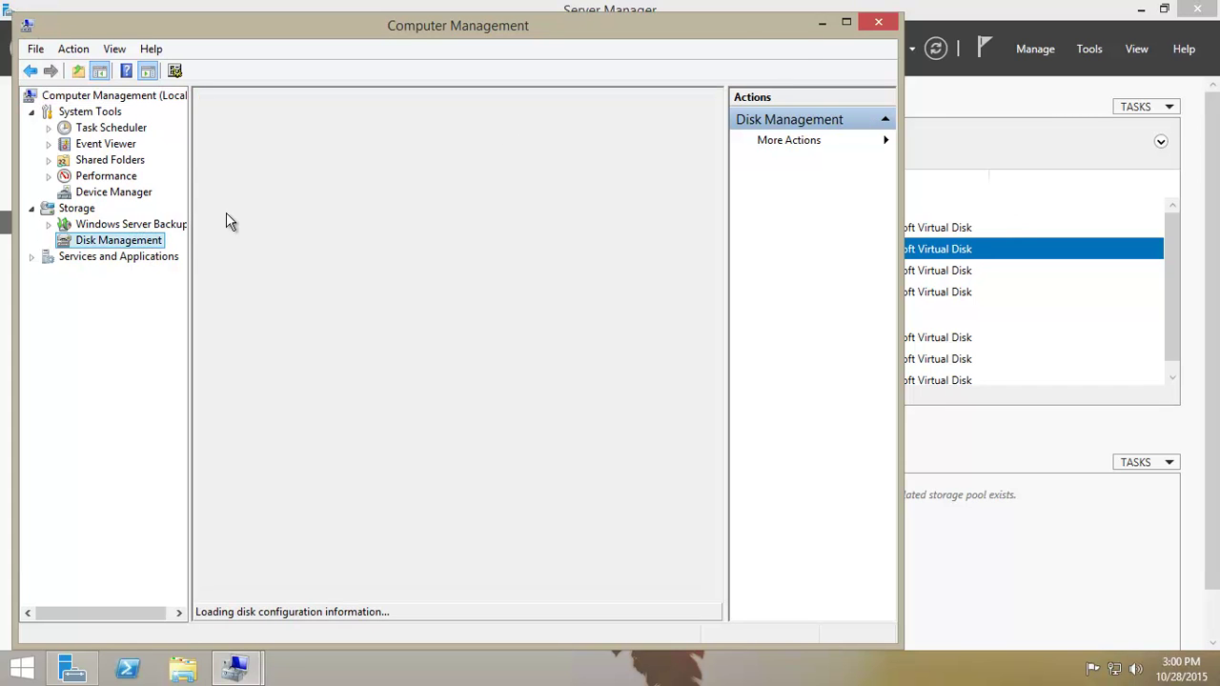
pyautogui.click(878, 22)
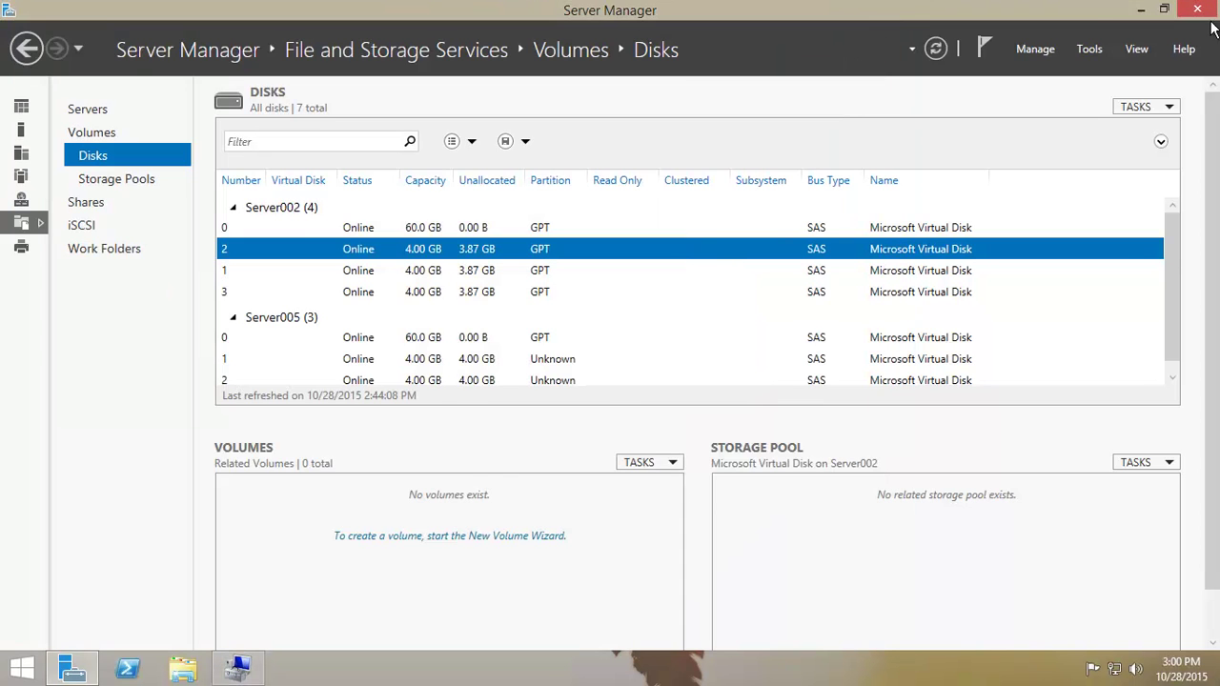
# Minimize Server Manager to reveal Disk Management showing Raid5 (E:) resynching.
pyautogui.click(1141, 9)
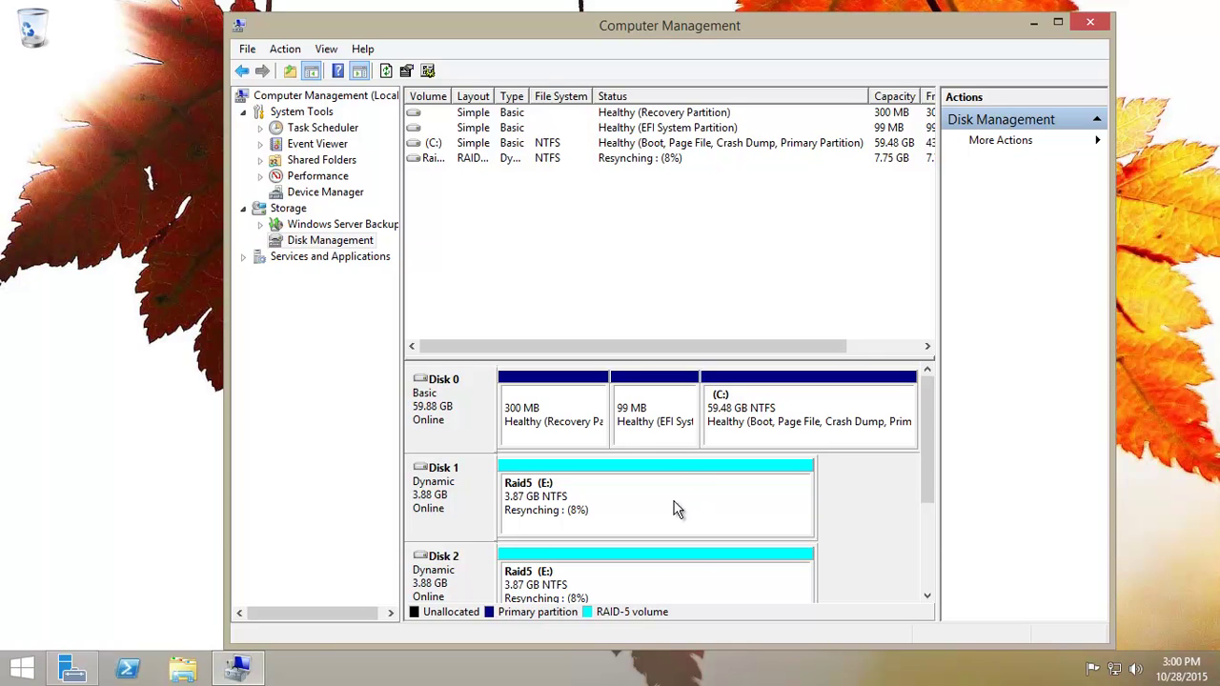
# Open This PC in File Explorer to see the Raid5 (E:) drive.
pyautogui.click(186, 668)
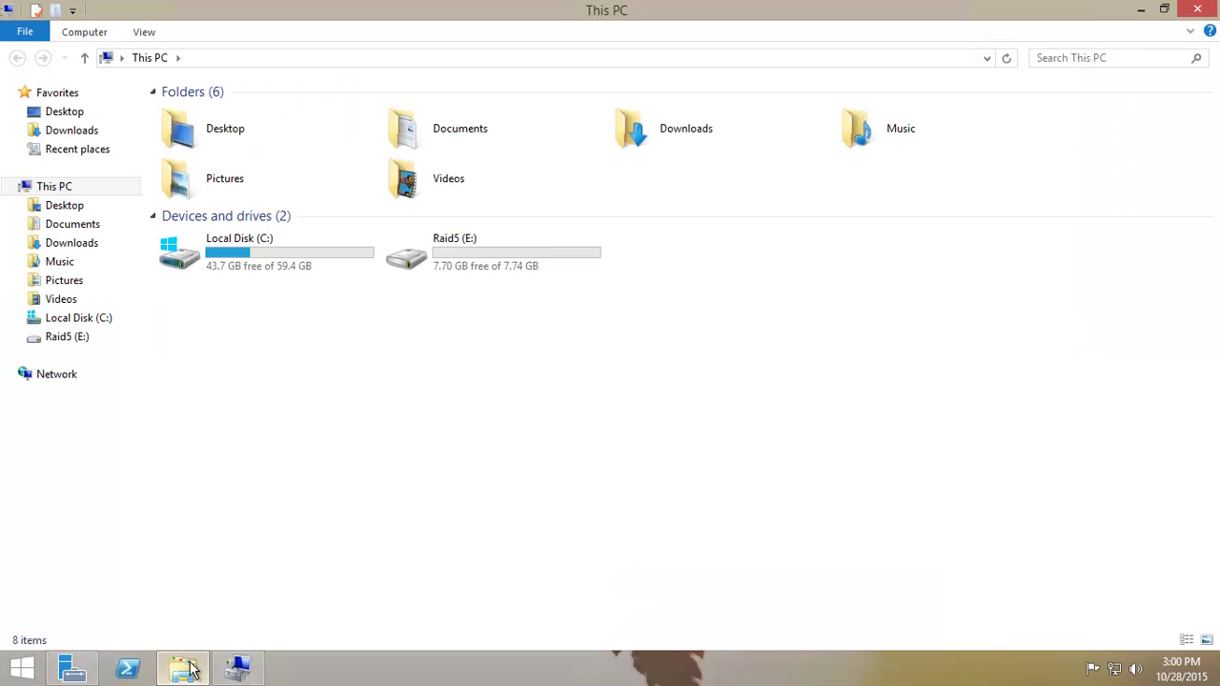